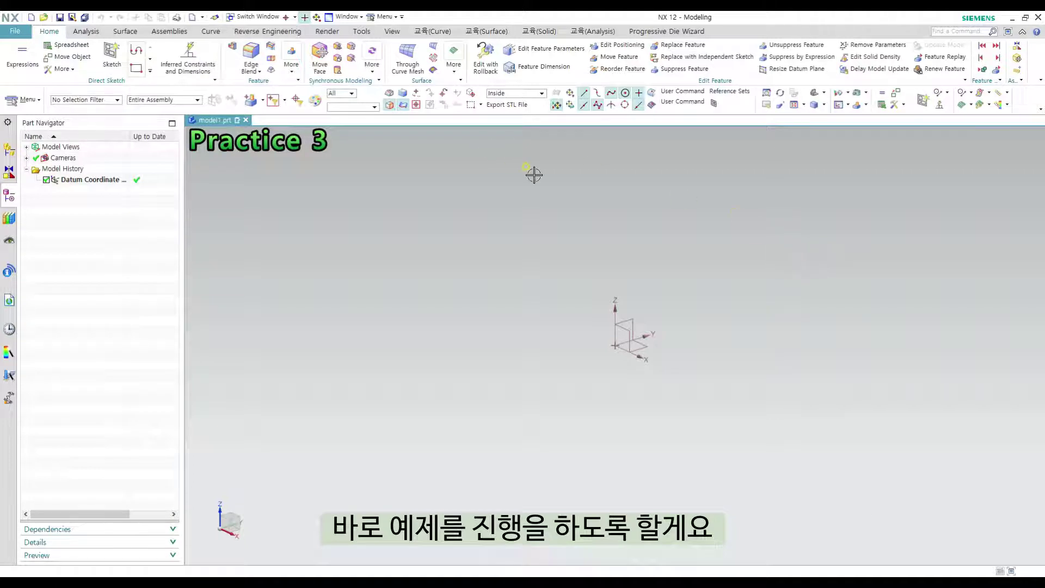
Step: Sketch a small circle on the default XY plane, up along the positive X side of the origin, and finish the sketch
left_click(111, 55)
middle_click(729, 310)
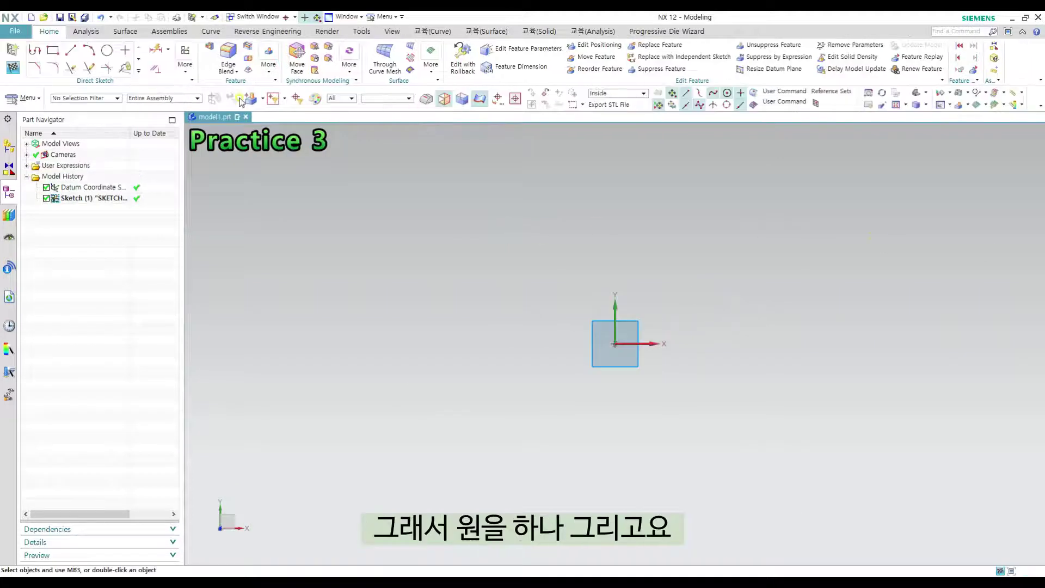
key("o")
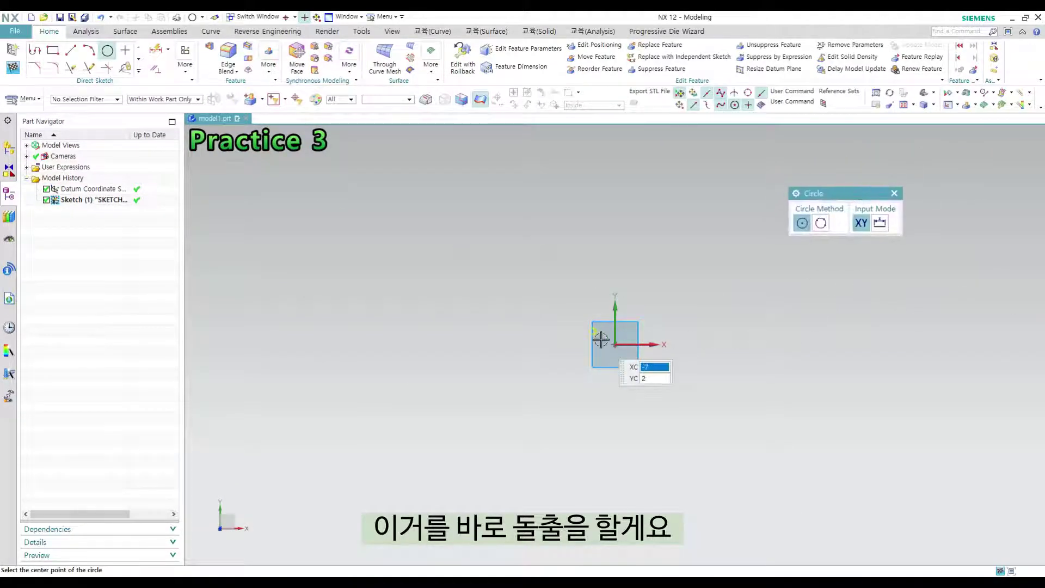
left_click(735, 280)
left_click(733, 300)
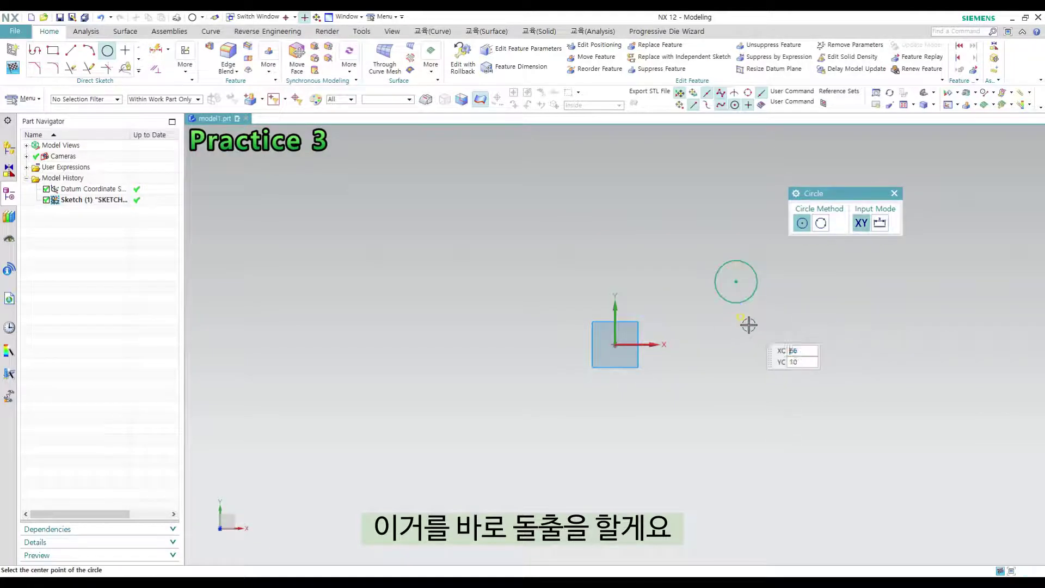
key("ctrl+q")
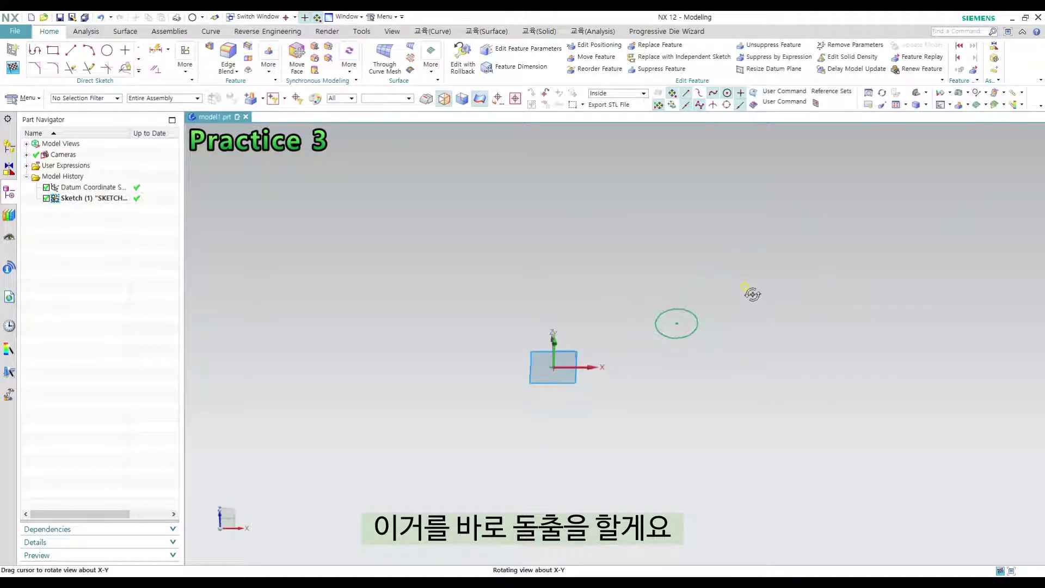
Step: Extrude the circle upward into a solid cylinder
key("x")
left_click_drag(677, 320, 673, 283)
left_click(852, 517)
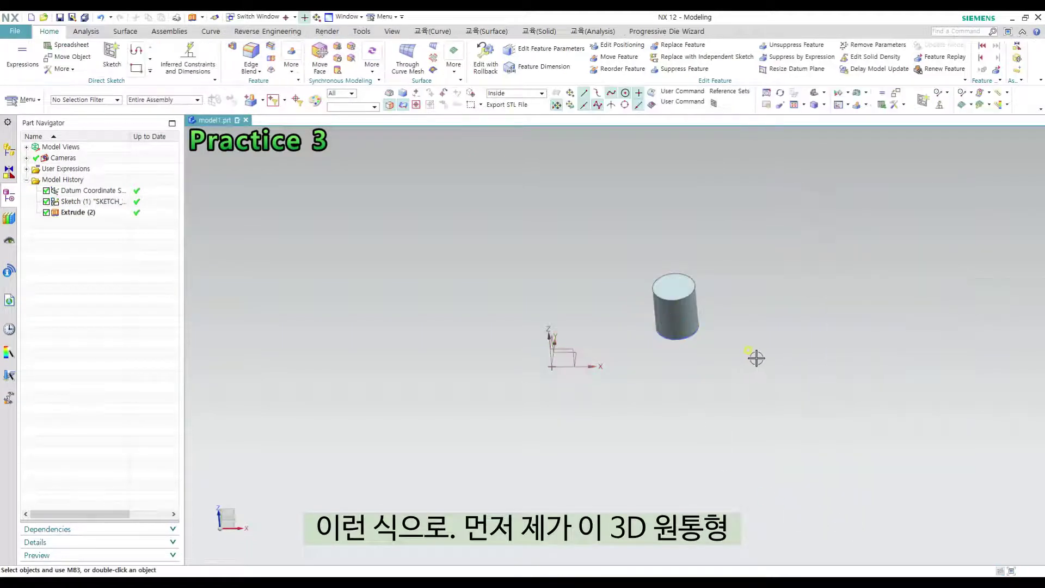
middle_click_drag(756, 358, 727, 349)
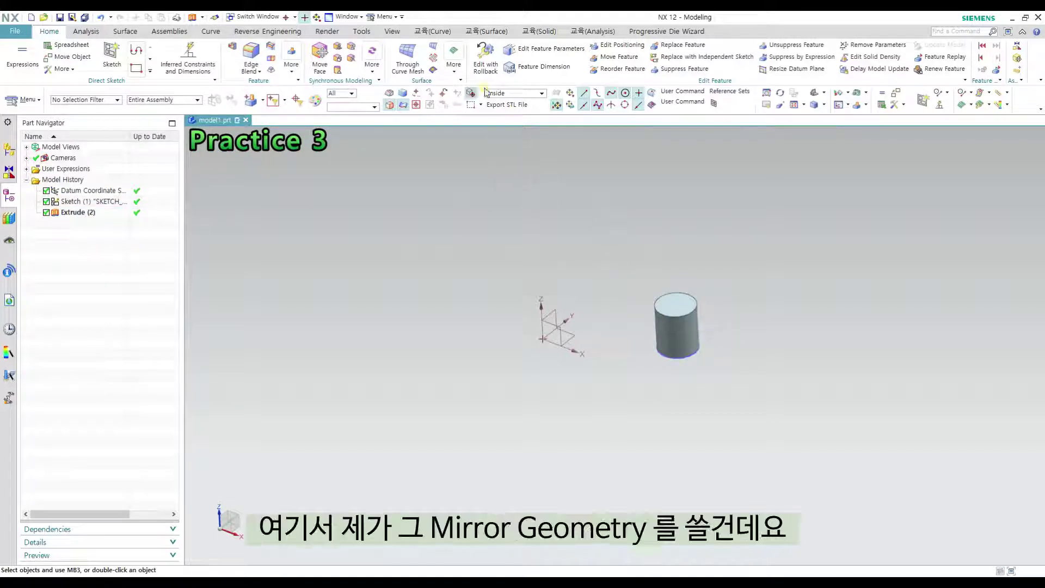
Step: Set up Mirror Geometry with the cylinder as the object and the datum YZ plane as the mirror plane
left_click(539, 31)
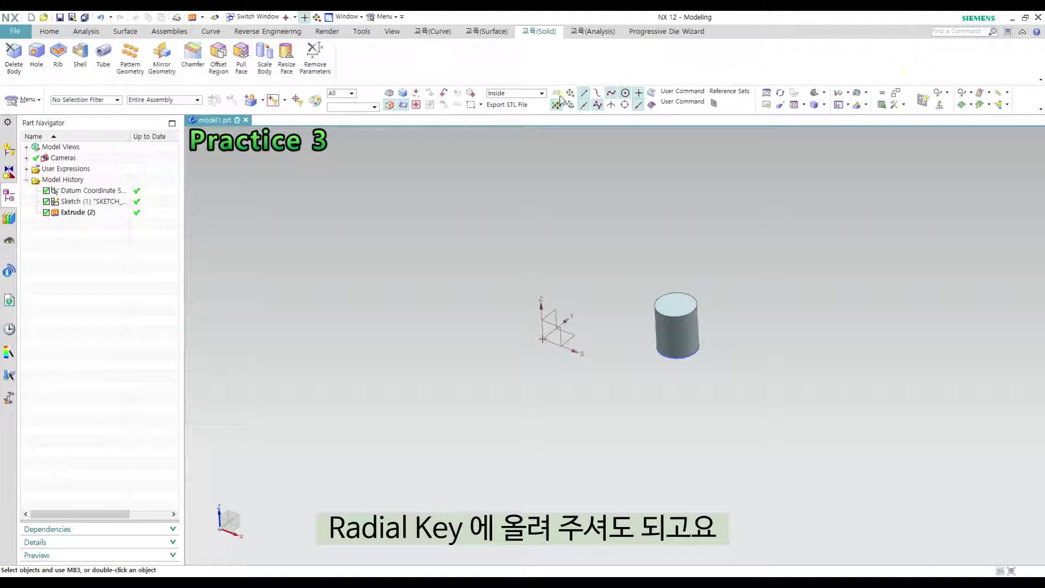
left_click(162, 54)
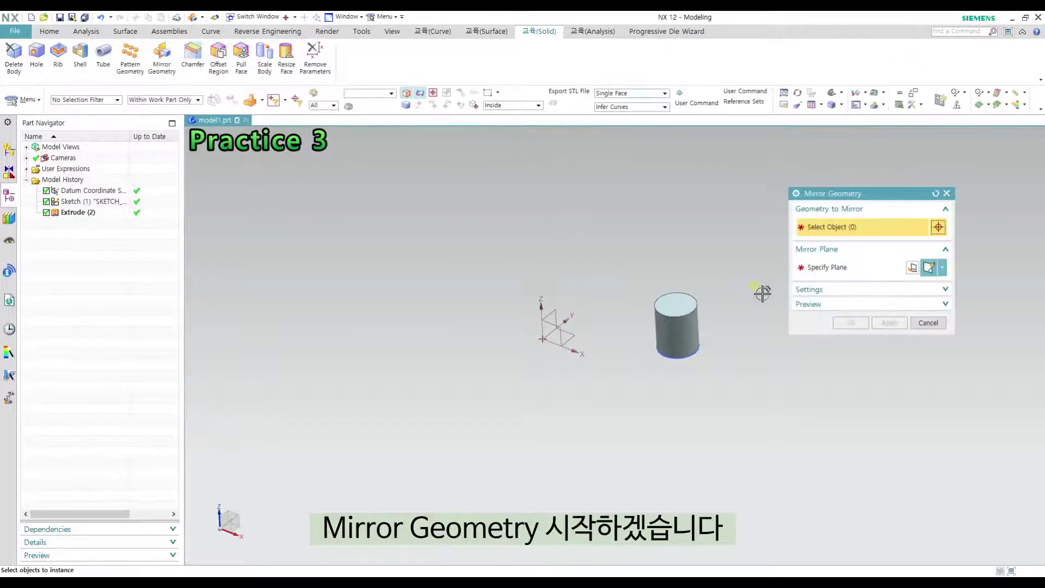
middle_click_drag(763, 293, 715, 320, "shift")
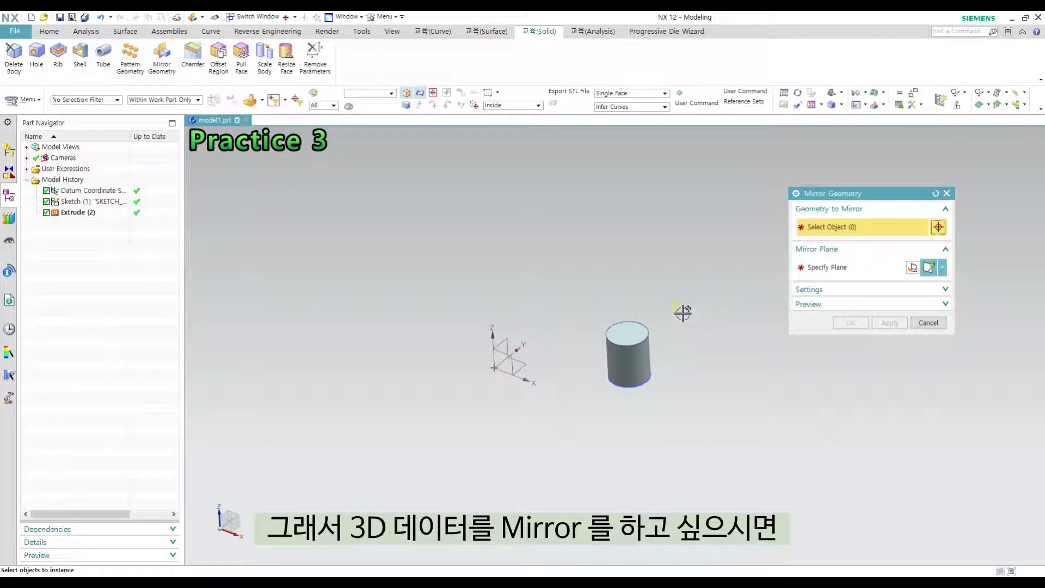
left_click(633, 339)
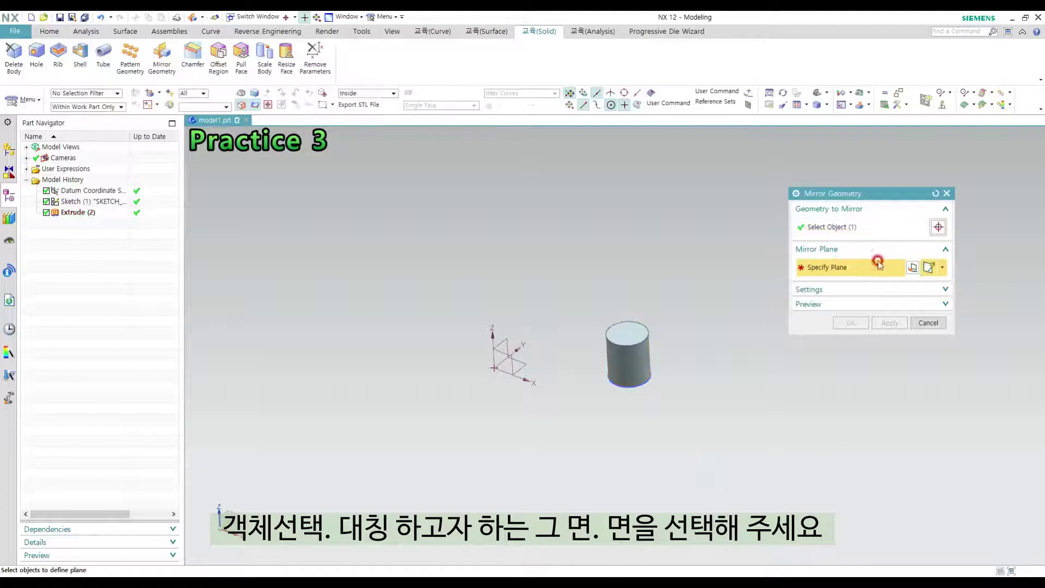
middle_click_drag(571, 338, 532, 325)
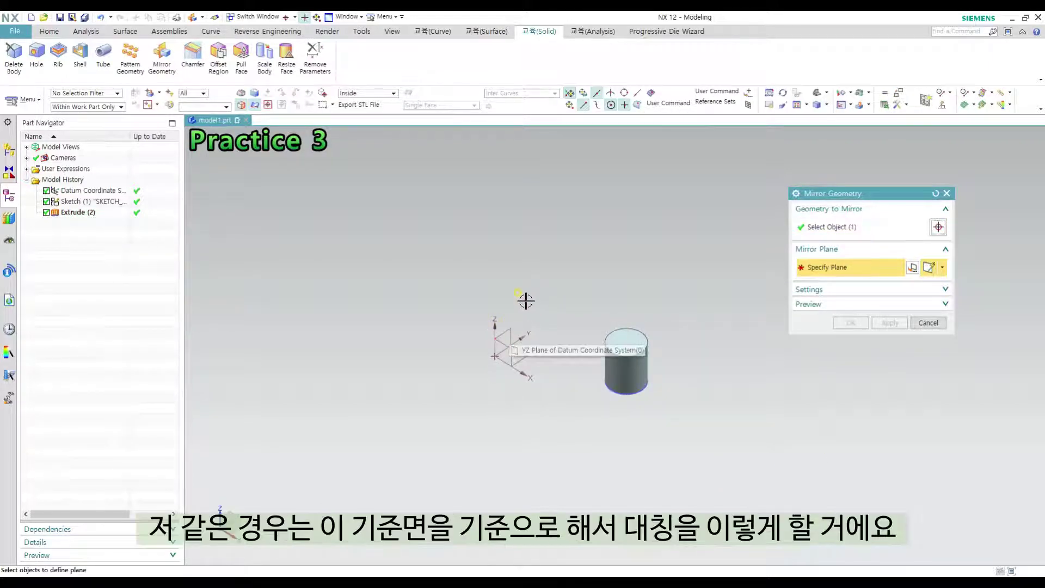
left_click(510, 329)
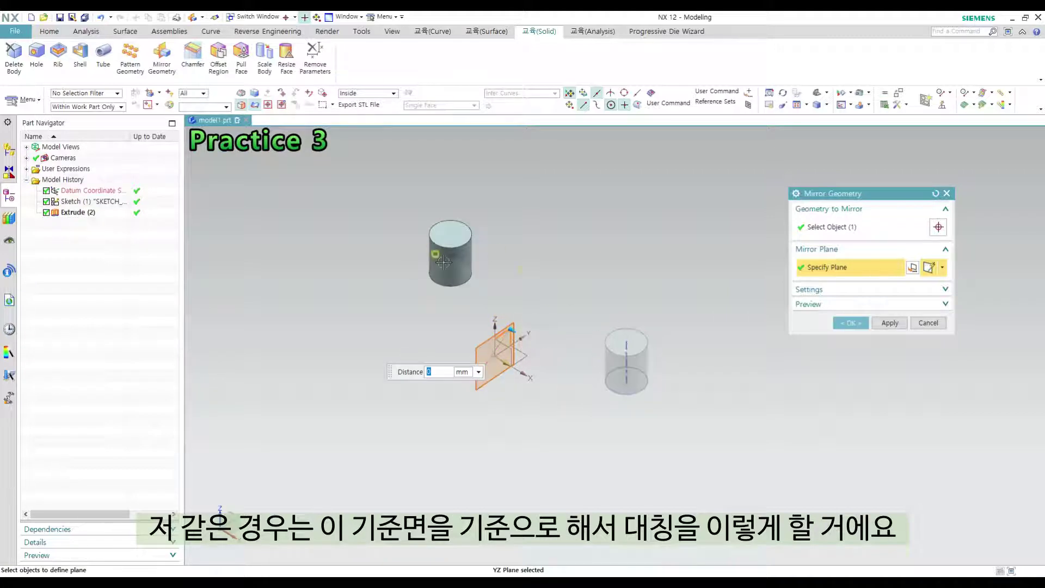
Step: Replace the mirror plane with the datum XY plane
middle_click_drag(596, 297, 534, 331)
left_click(523, 348, "shift")
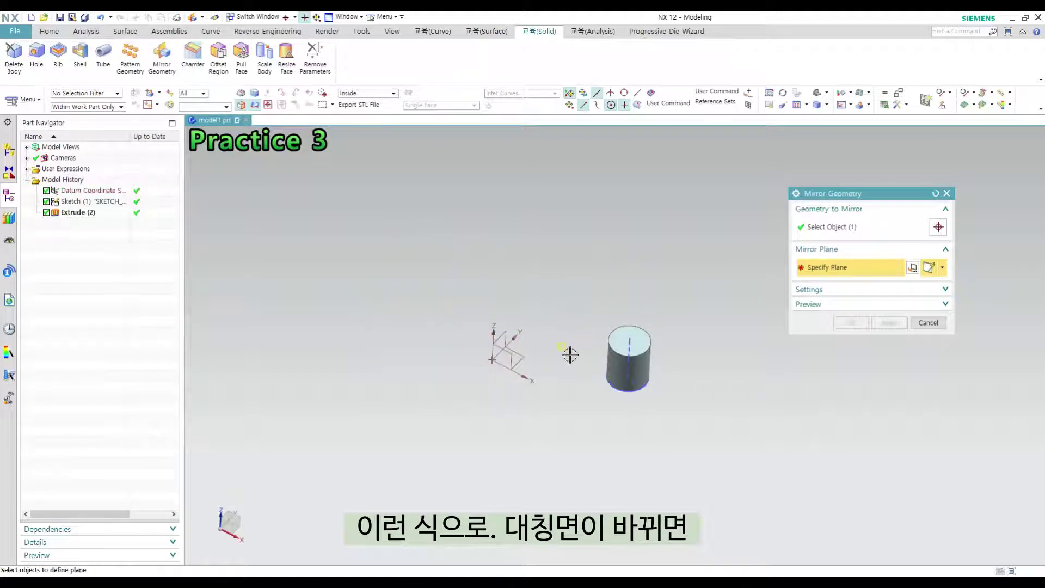
left_click(529, 353)
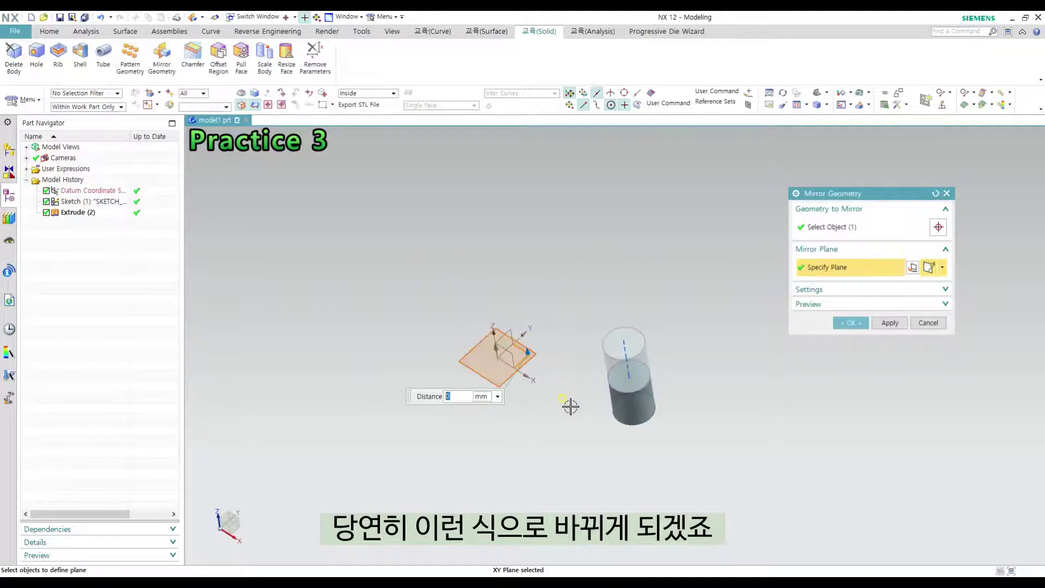
Step: Switch the mirror plane back to the datum YZ plane and create the mirrored cylinder
middle_click_drag(569, 408, 598, 376)
left_click(532, 371, "shift")
left_click(514, 357)
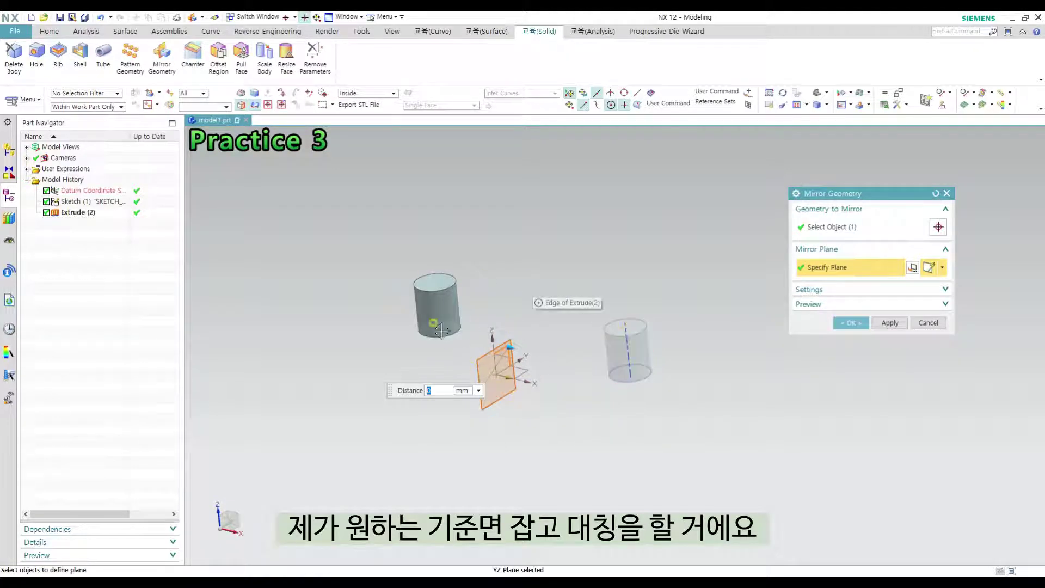
left_click(853, 324)
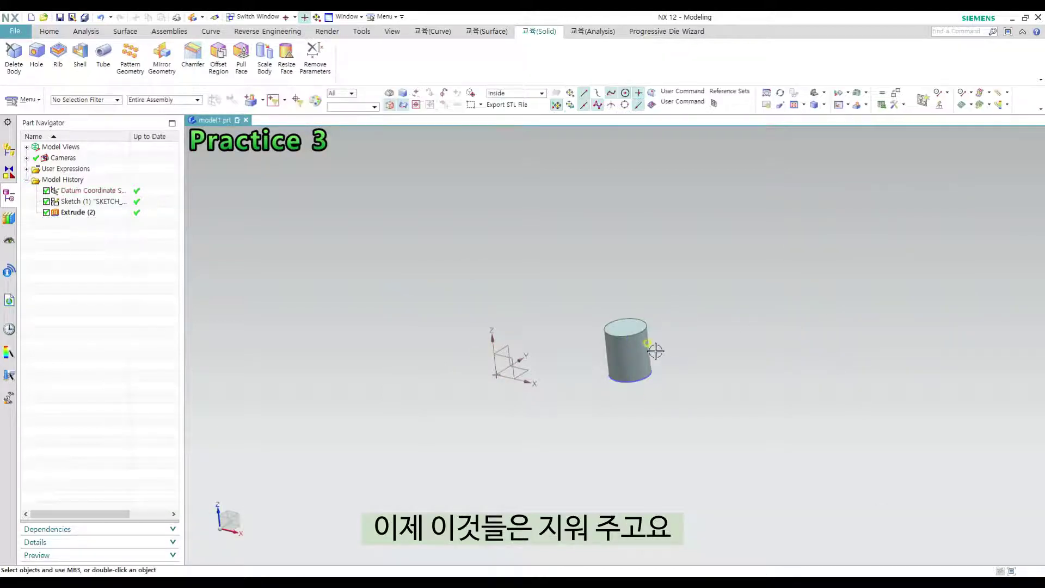
Step: Delete the remaining cylinder and the circle sketch, leaving only the datum coordinate system
left_click(632, 375)
key("Delete")
left_click(627, 381)
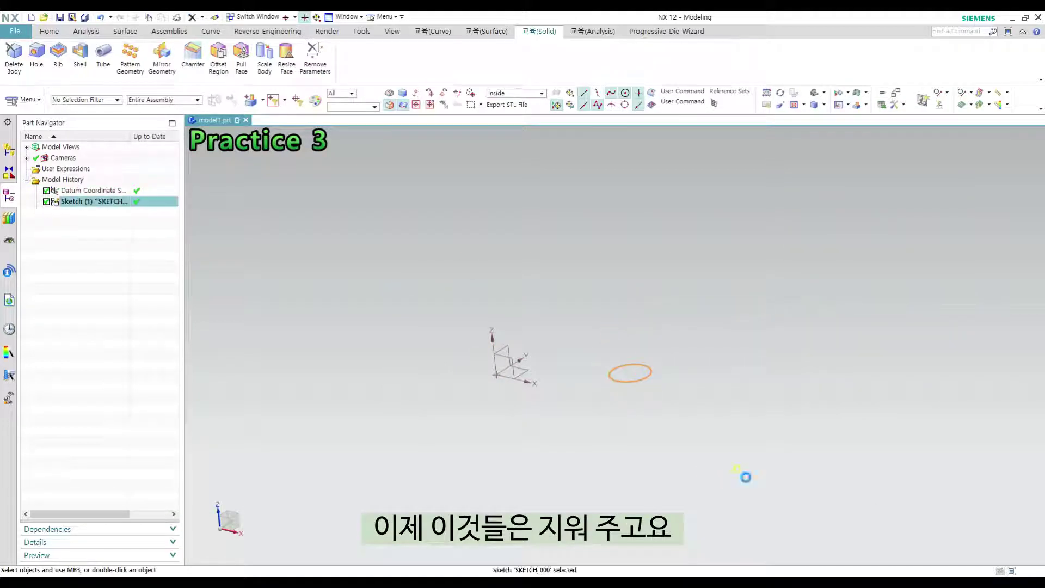
key("Delete")
Step: Create a new sketch on the XZ plane of the datum coordinate system
mouse_move(564, 338)
middle_mouse_down()
mouse_move(614, 351)
mouse_move(635, 325)
middle_mouse_up()
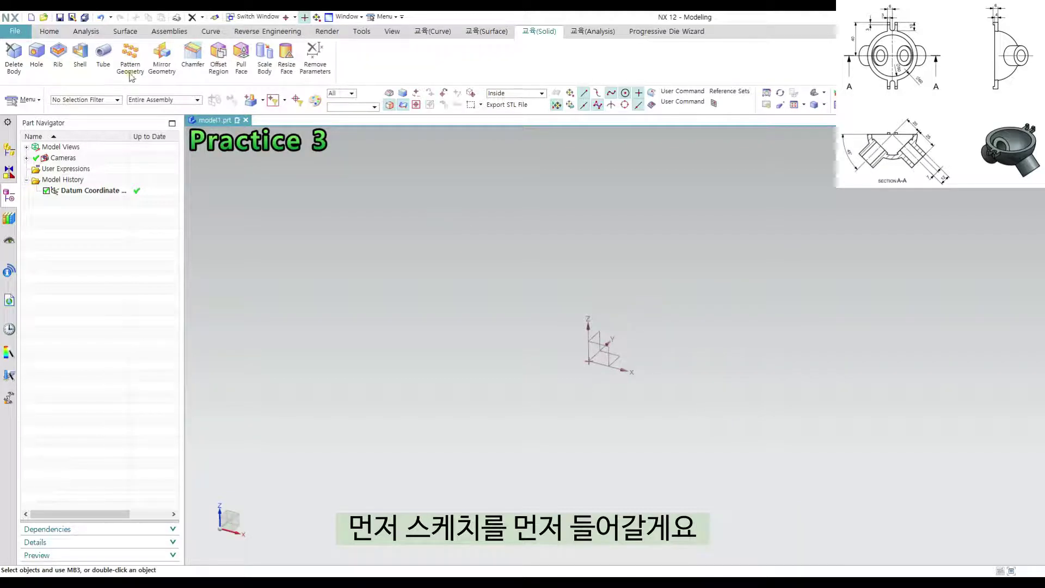
left_click(49, 31)
left_click(107, 55)
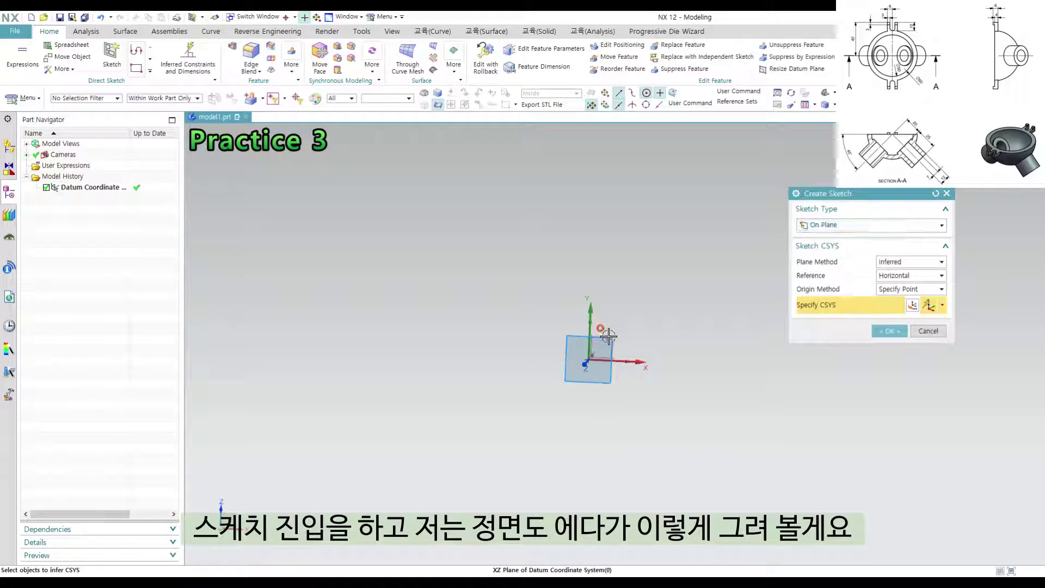
left_click(609, 335)
left_click(887, 331)
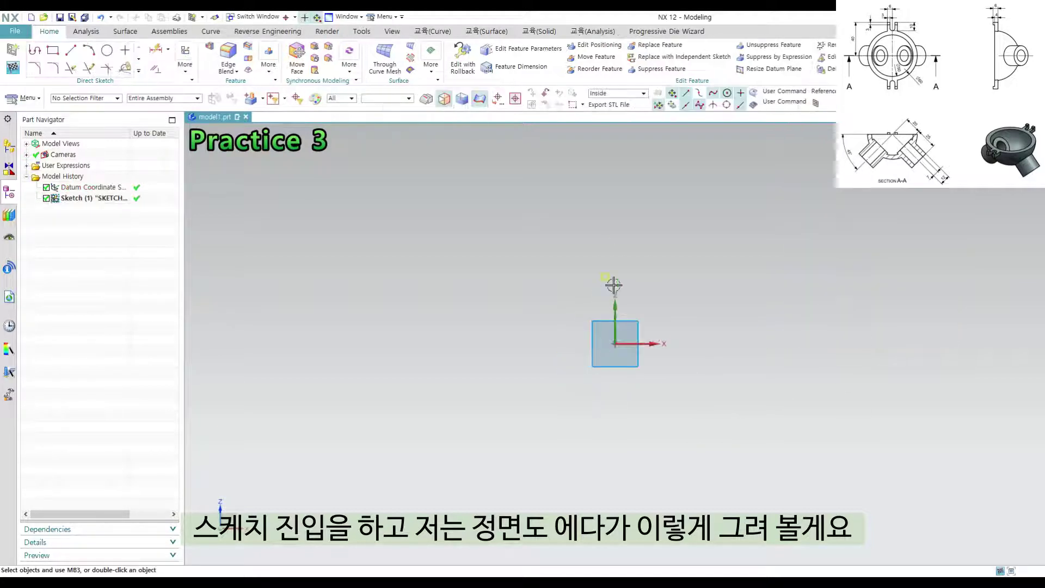
Step: Sketch an arc of about 66 mm radius centred on the origin, from the negative X side to just below the origin
key("a")
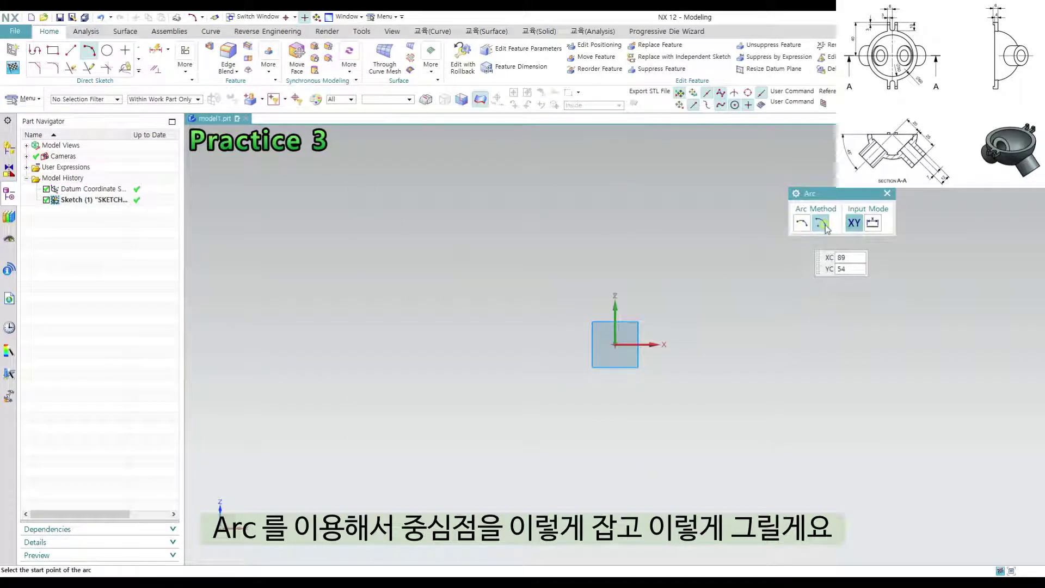
left_click(616, 345)
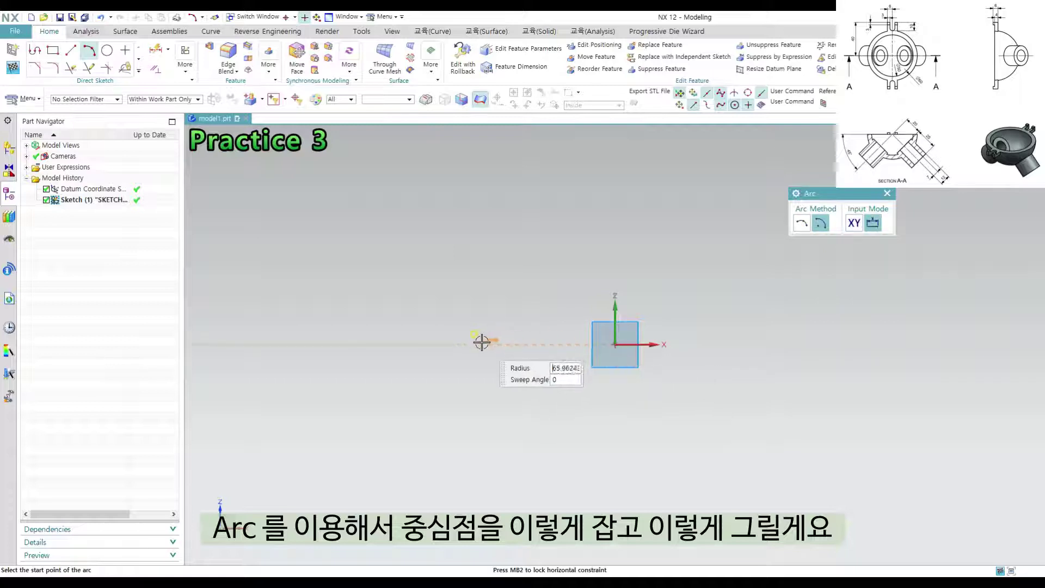
left_click(482, 344)
left_click(622, 438)
key("Escape")
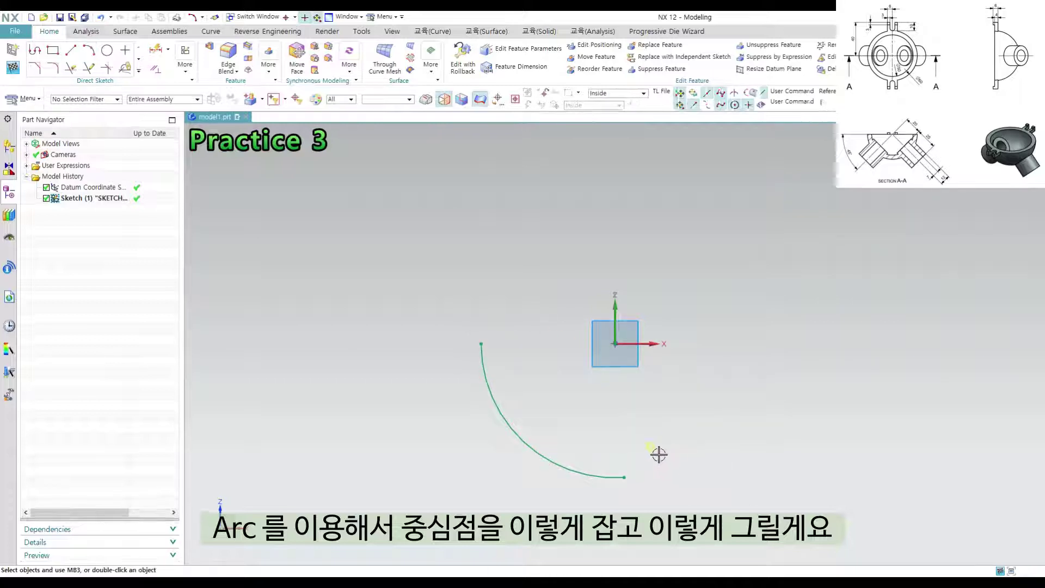
Step: Constrain the arc's upper endpoint onto the horizontal X axis and its lower endpoint onto the vertical Z axis
left_click(483, 342)
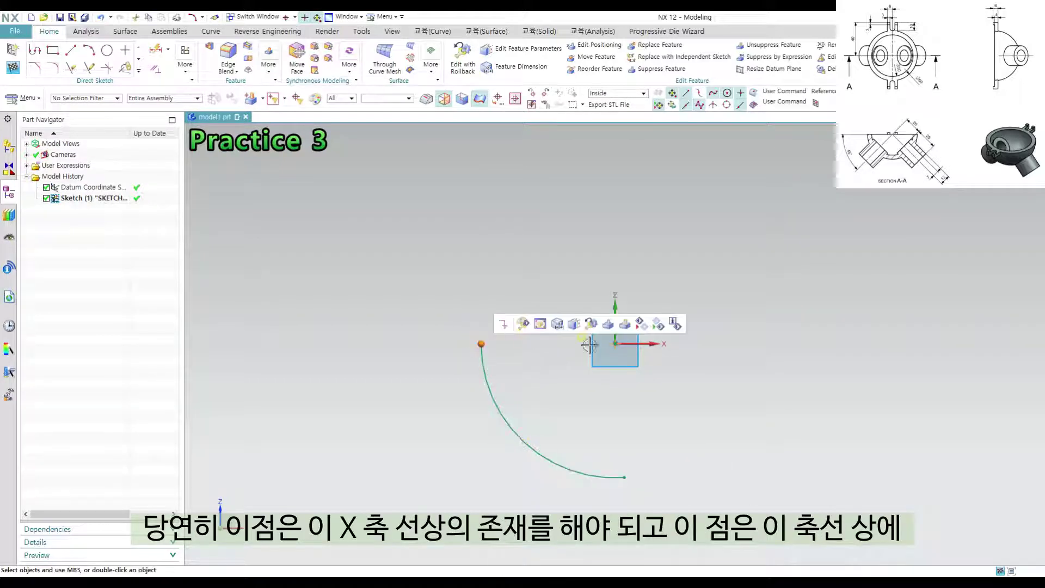
left_click(654, 344)
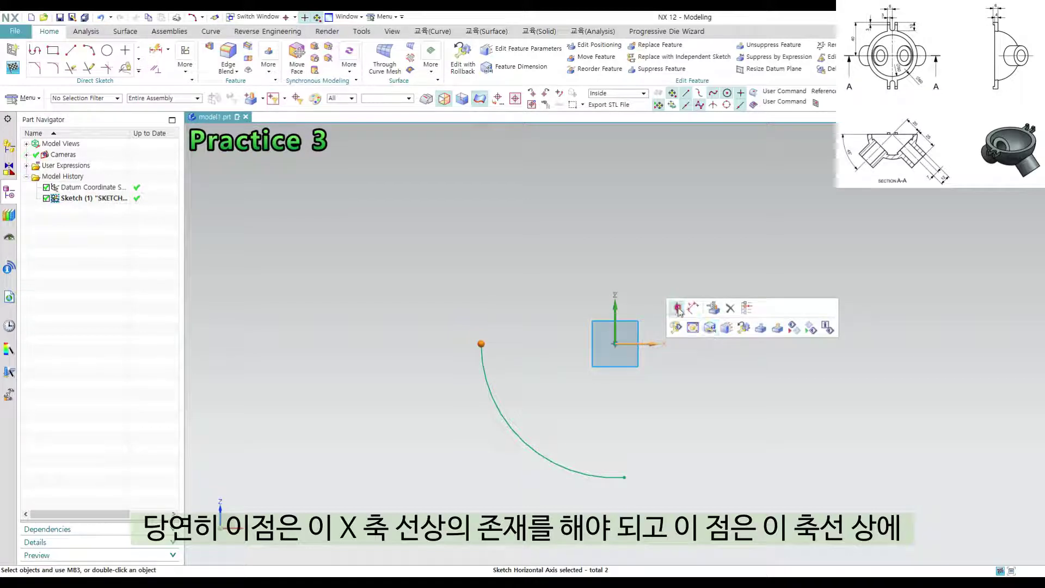
left_click(676, 307)
left_click(625, 478)
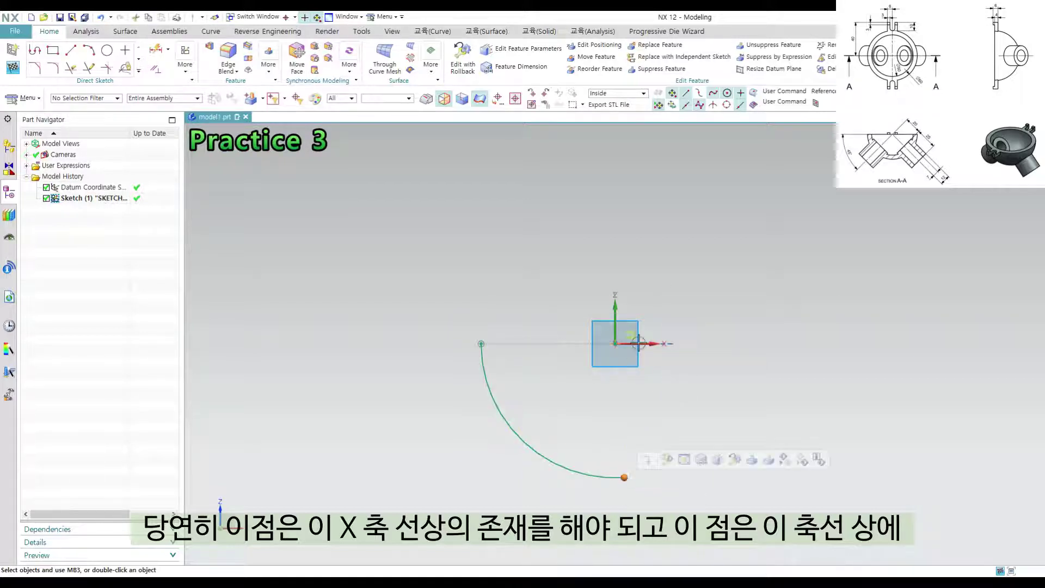
left_click(616, 307)
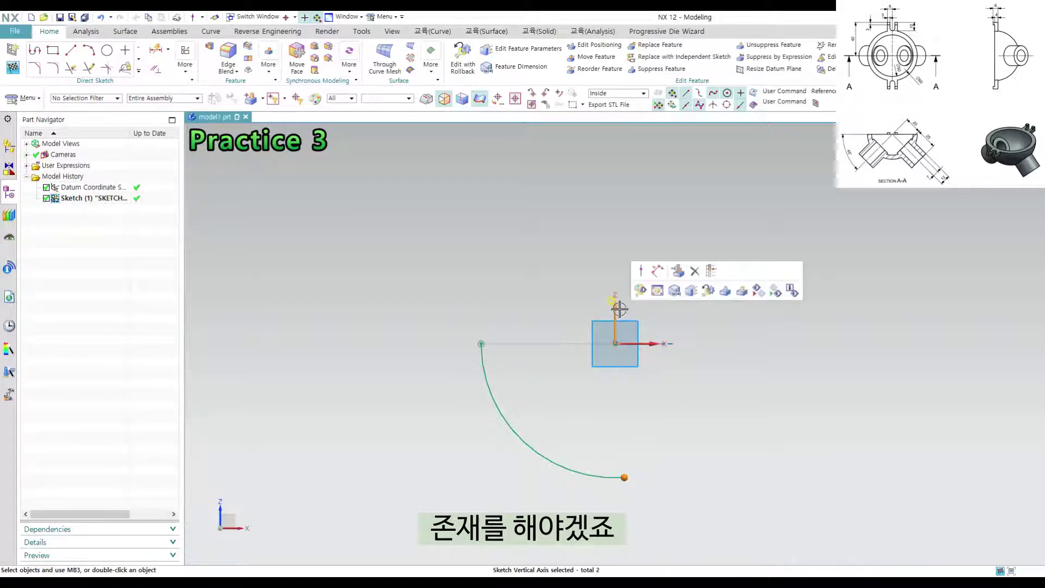
left_click(645, 271)
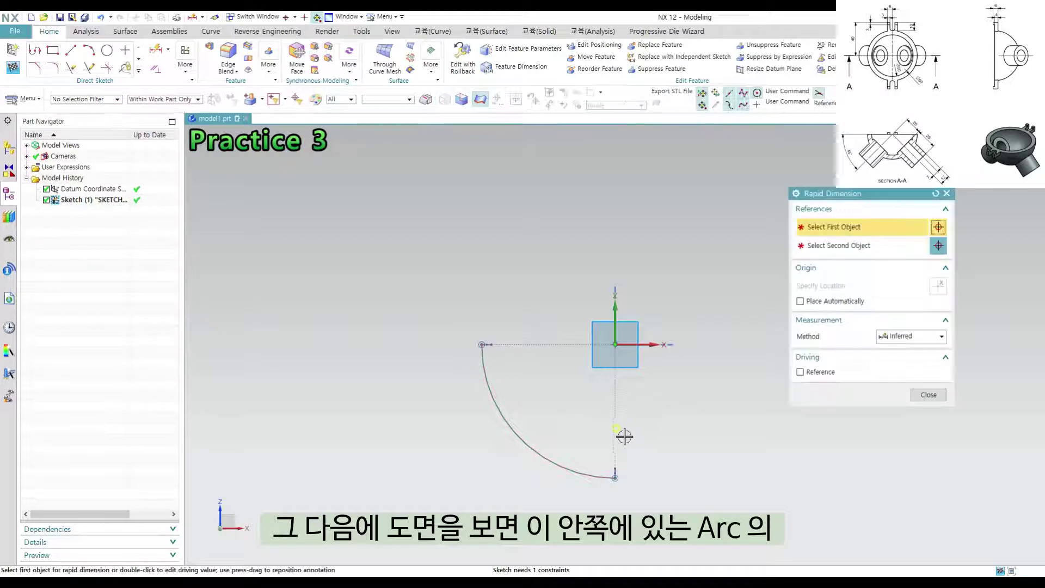
Step: Dimension the arc's radius with Rapid Dimension and set it to 25 mm
left_click(532, 443)
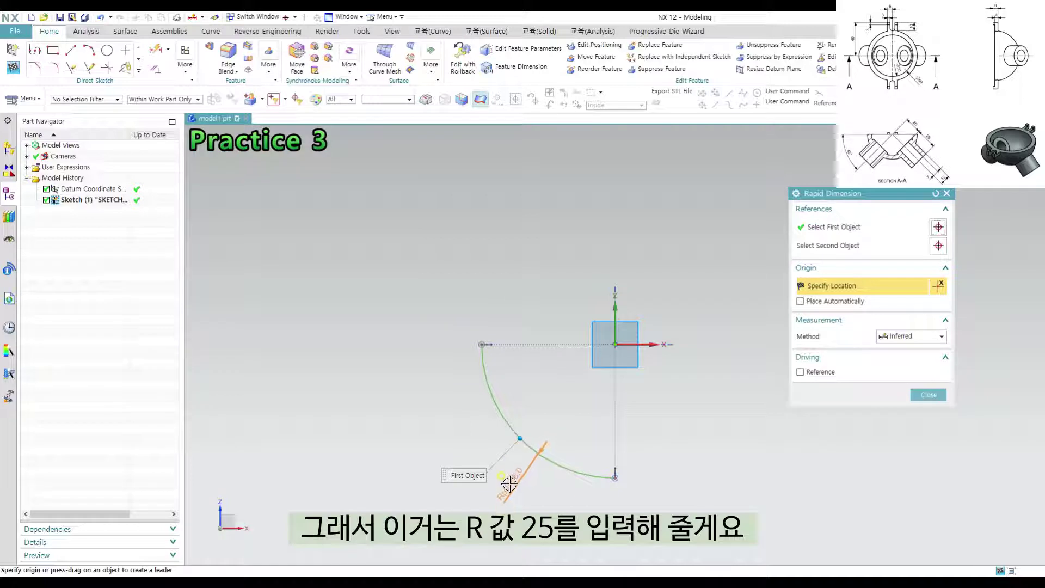
left_click(510, 483)
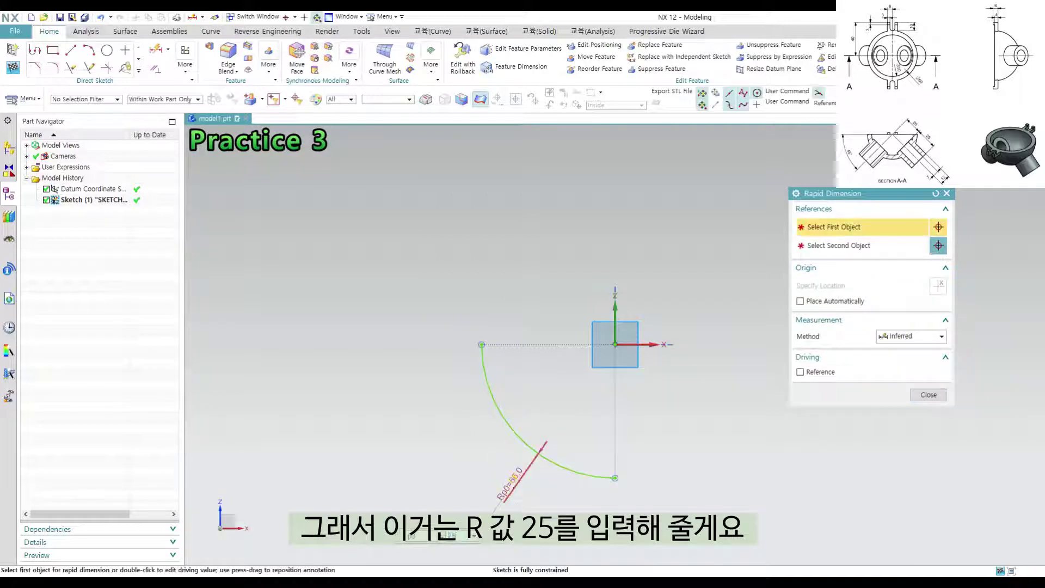
type("25")
key("Return")
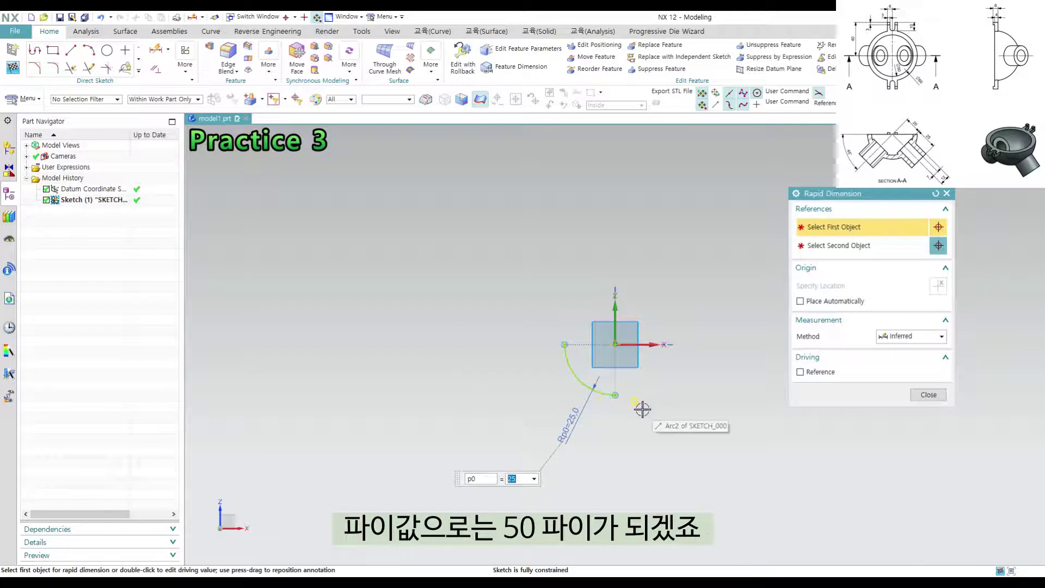
scroll(626, 381, "up", 4)
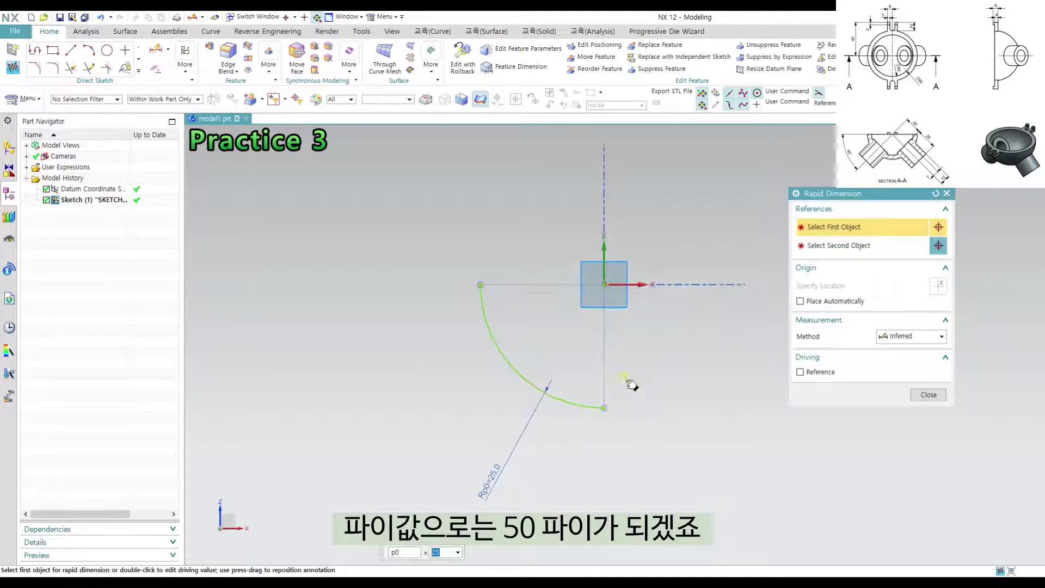
middle_click(777, 246)
Step: Sketch a larger concentric quarter arc of about 36 mm radius around the 25 mm arc, centred on the origin
key("a")
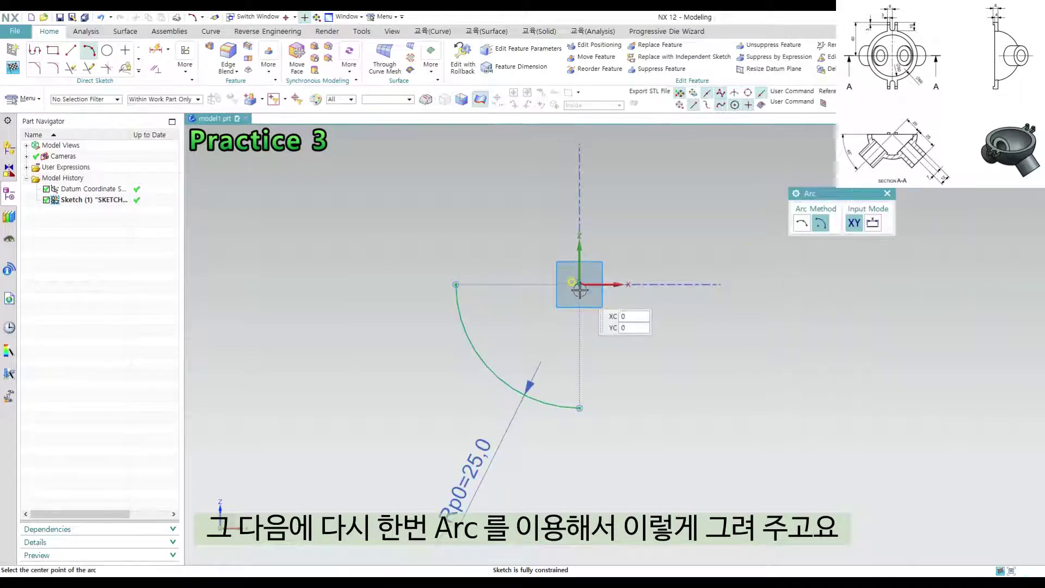
left_click(579, 284)
left_click(401, 284)
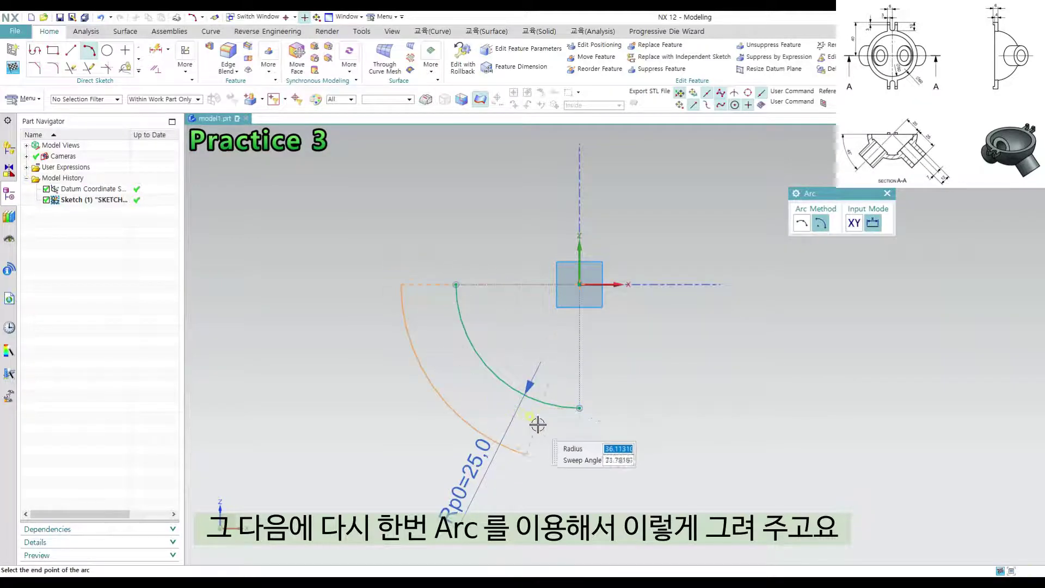
left_click(579, 463)
middle_click(720, 474)
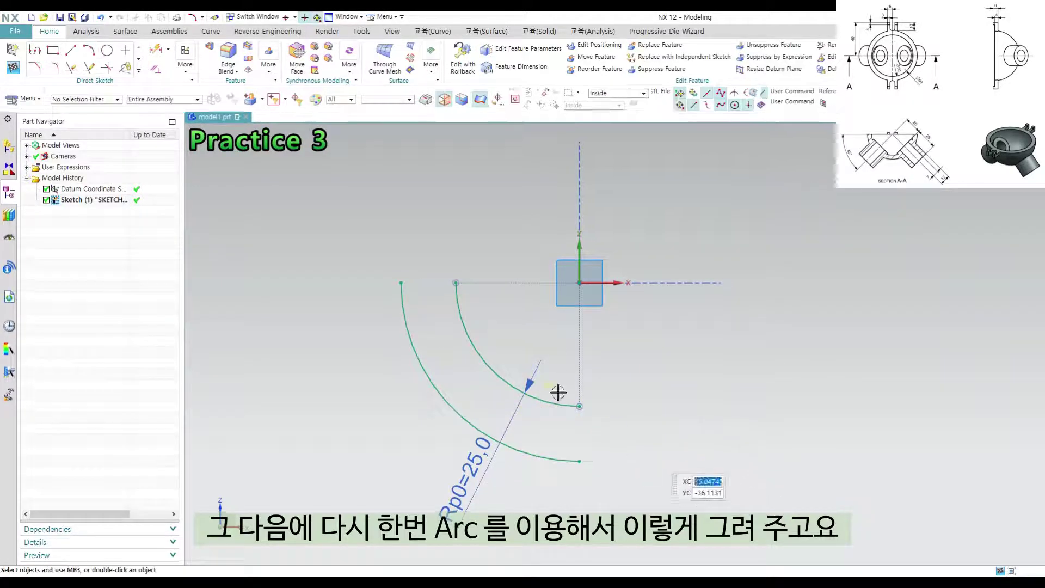
Step: Align the larger arc's upper endpoint horizontally with the 25 mm arc's upper endpoint and constrain its lower endpoint onto the vertical Z axis
left_click(401, 284)
left_click(456, 284)
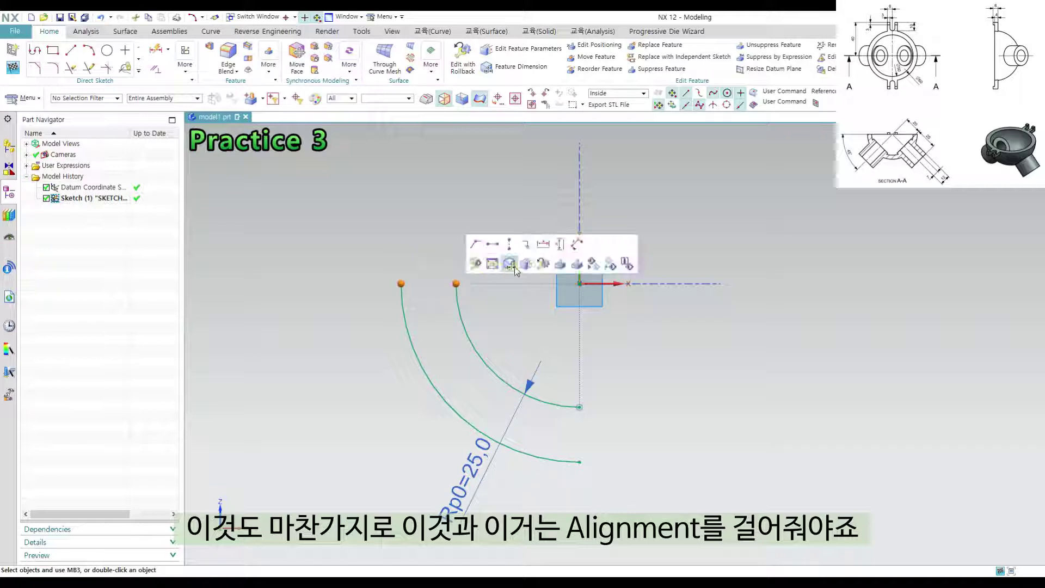
left_click(494, 245)
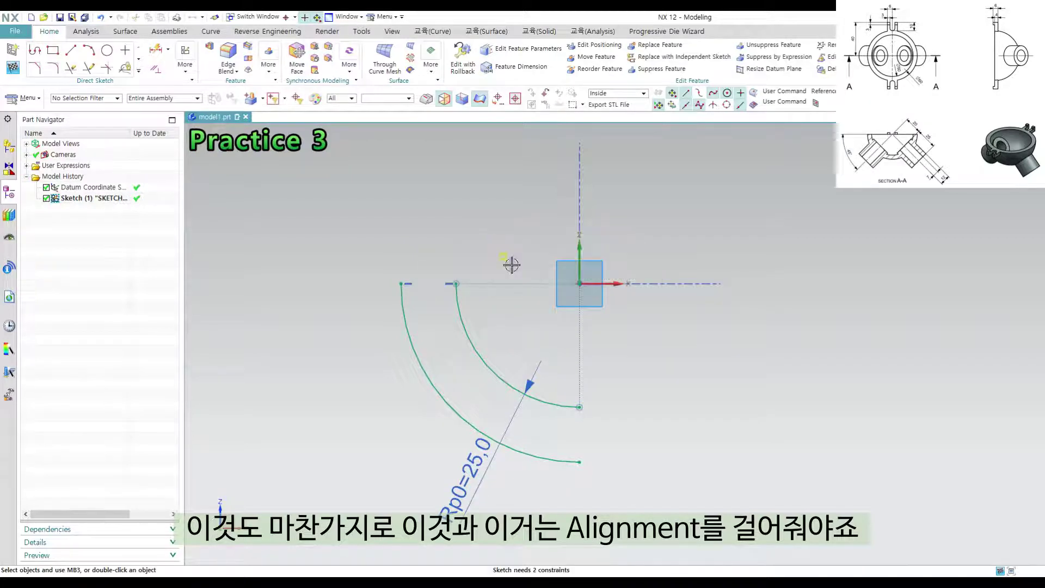
left_click(579, 407)
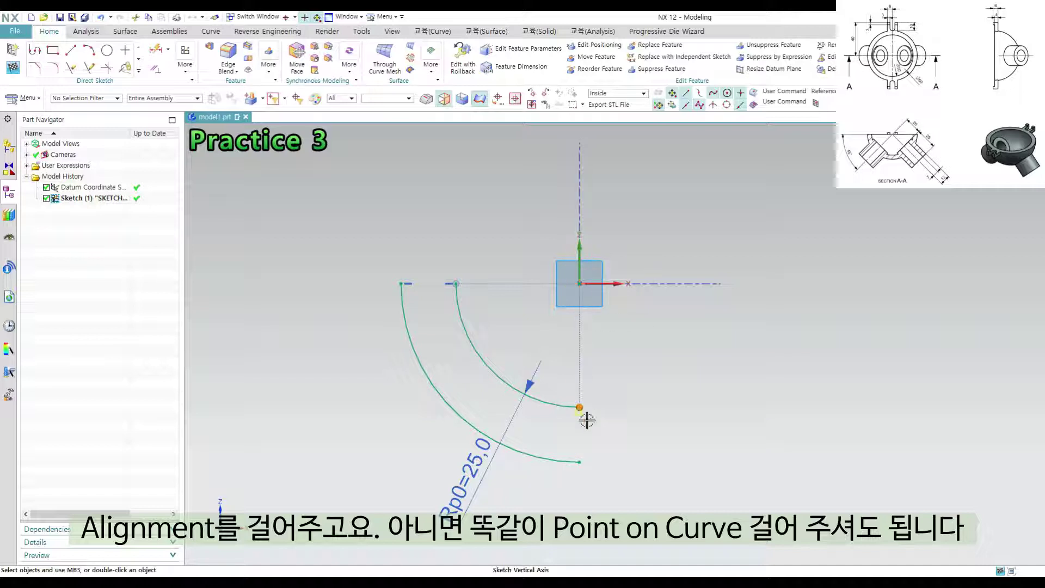
key("Escape")
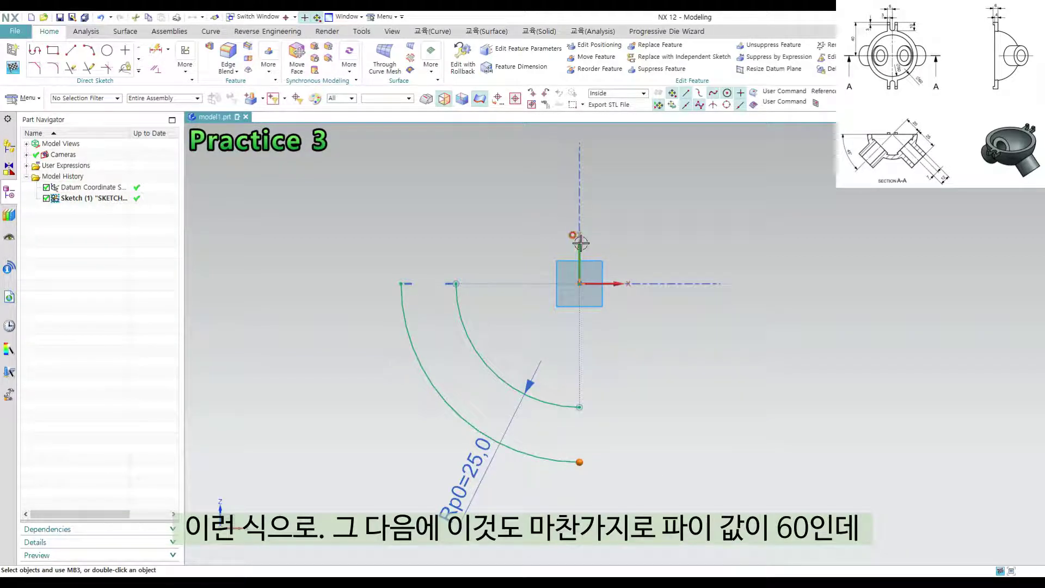
left_click(580, 243)
left_click(605, 206)
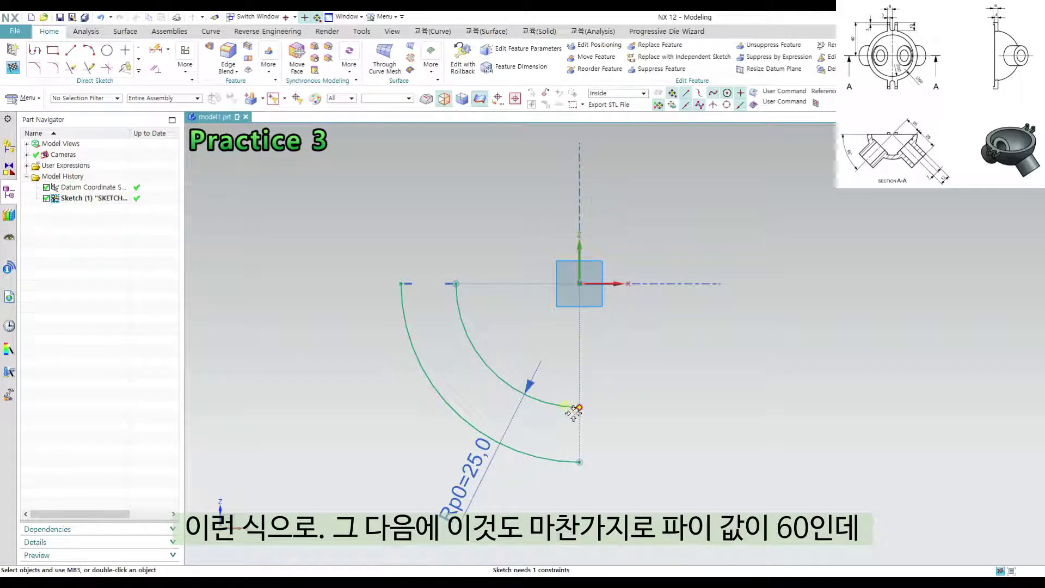
Step: Dimension the outer arc's radius with Rapid Dimension and set it to 30 mm
key("d")
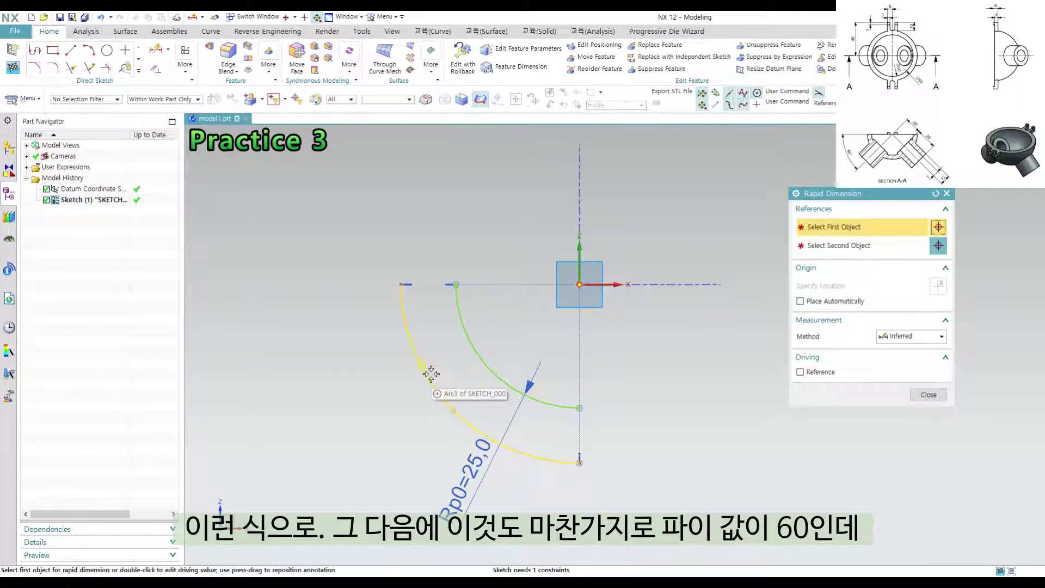
left_click(427, 373)
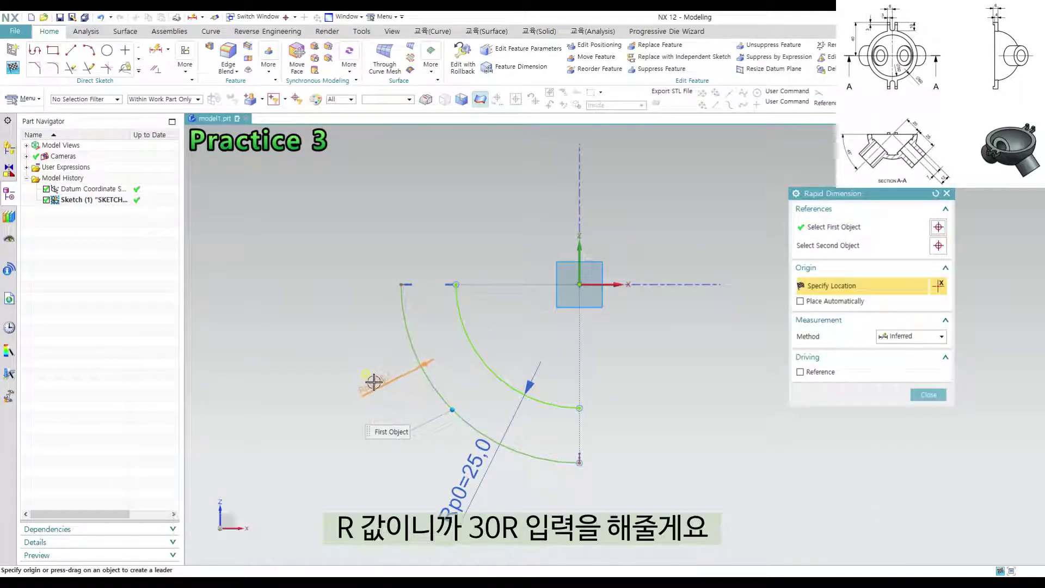
left_click(378, 382)
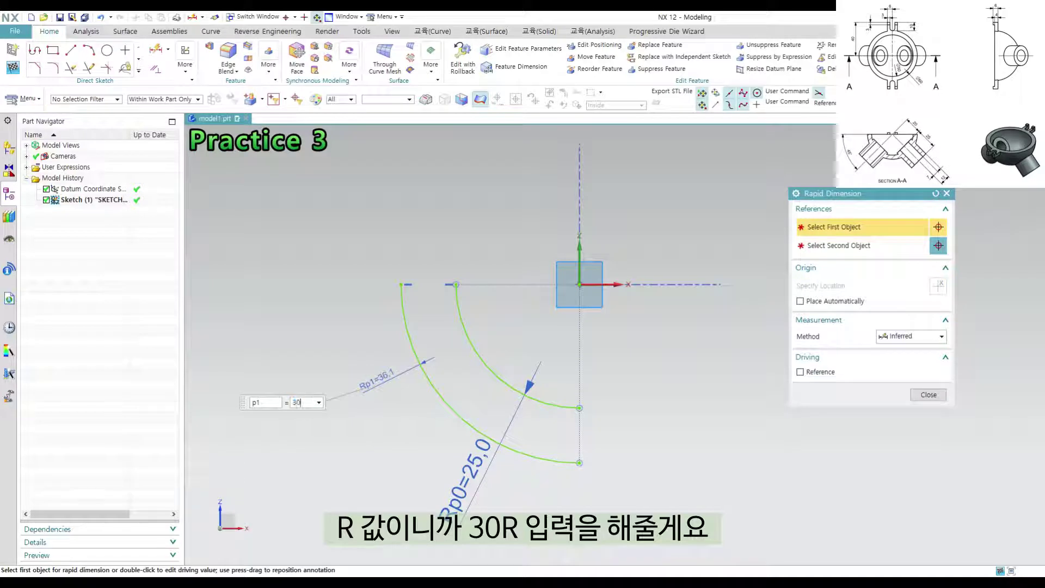
type("30")
key("Return")
key("Escape")
Step: Close the profile with two straight lines joining the upper endpoints and the lower endpoints of the two arcs
scroll(577, 375, "up", 2)
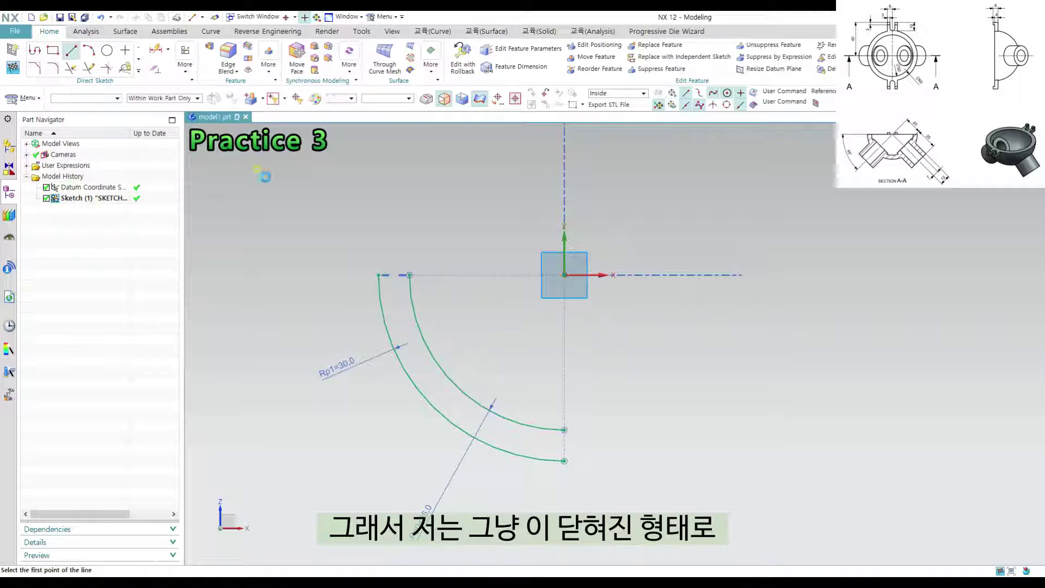
key("l")
left_click(379, 276)
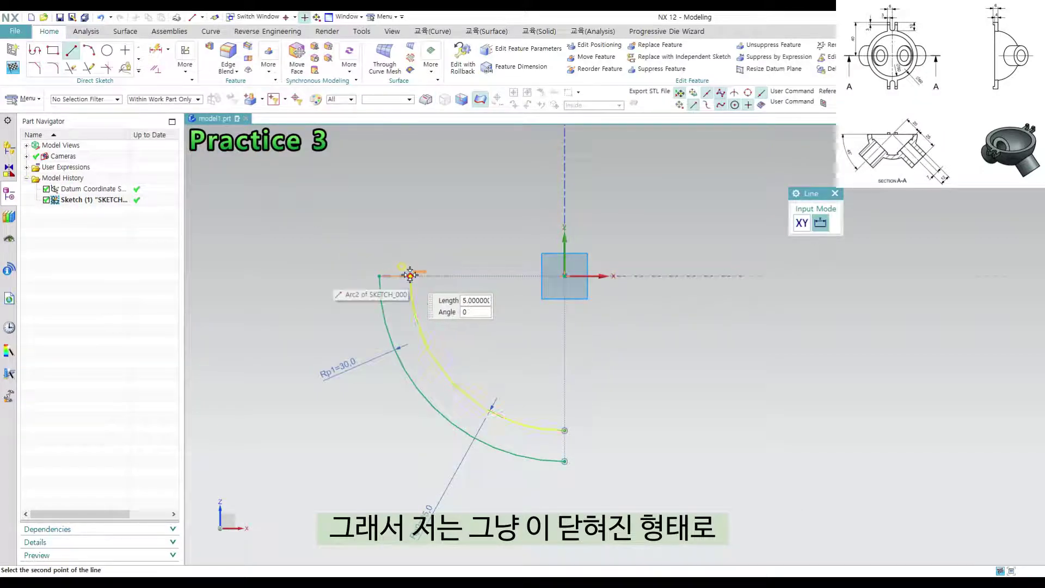
left_click(410, 276)
left_click(565, 430)
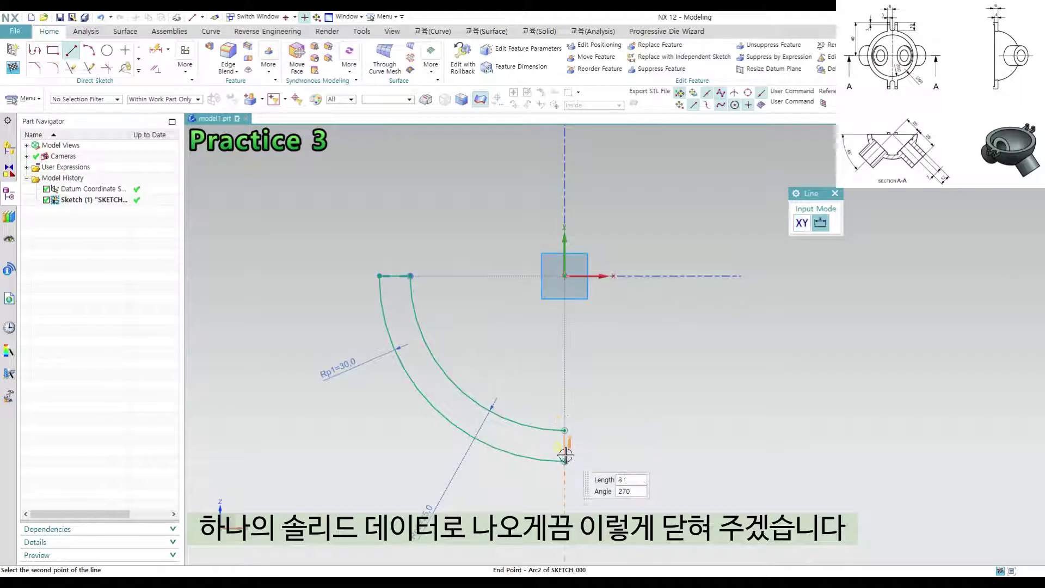
left_click(565, 461)
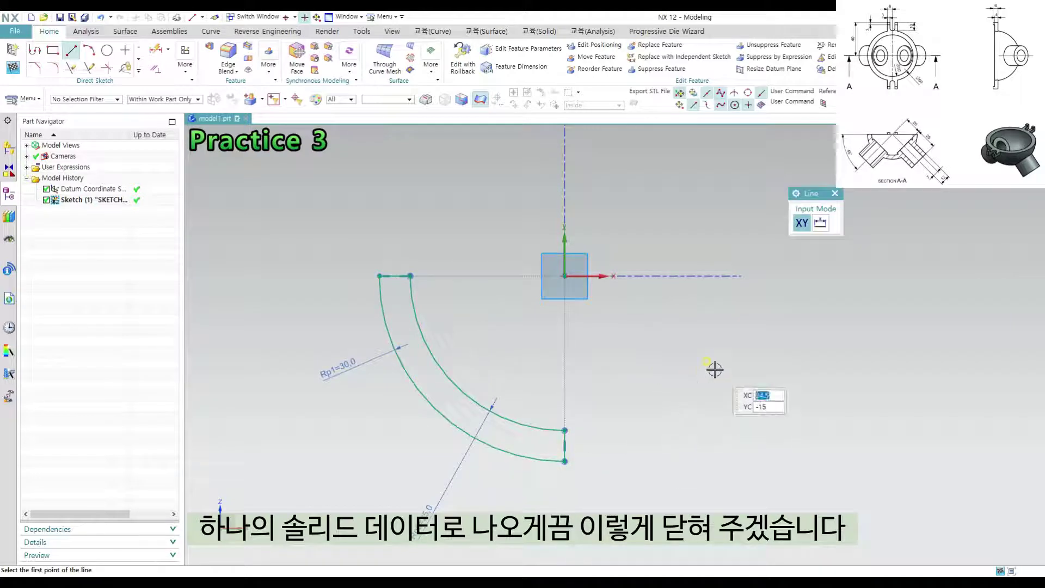
key("Escape")
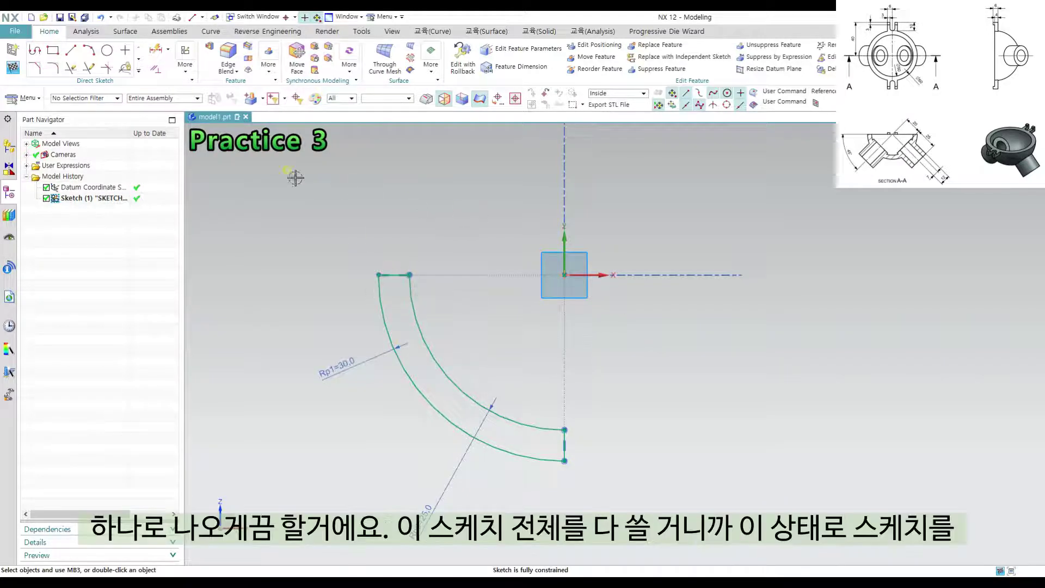
Step: Revolve the closed arc profile from 0 to 360° about the Z axis to form a hemispherical bowl, with Boolean None
scroll(553, 272, "down", 2)
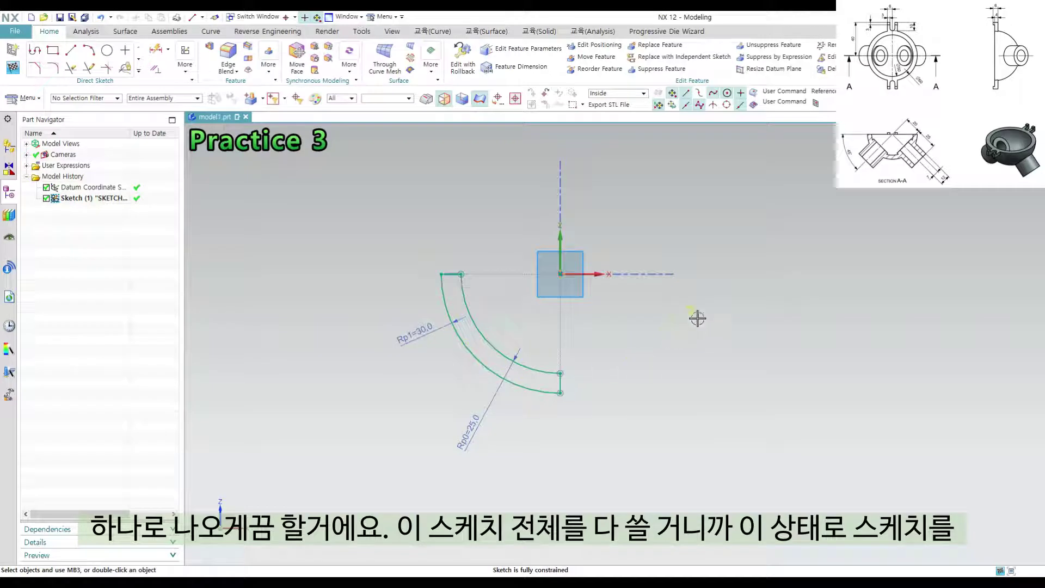
middle_click_drag(697, 318, 675, 338)
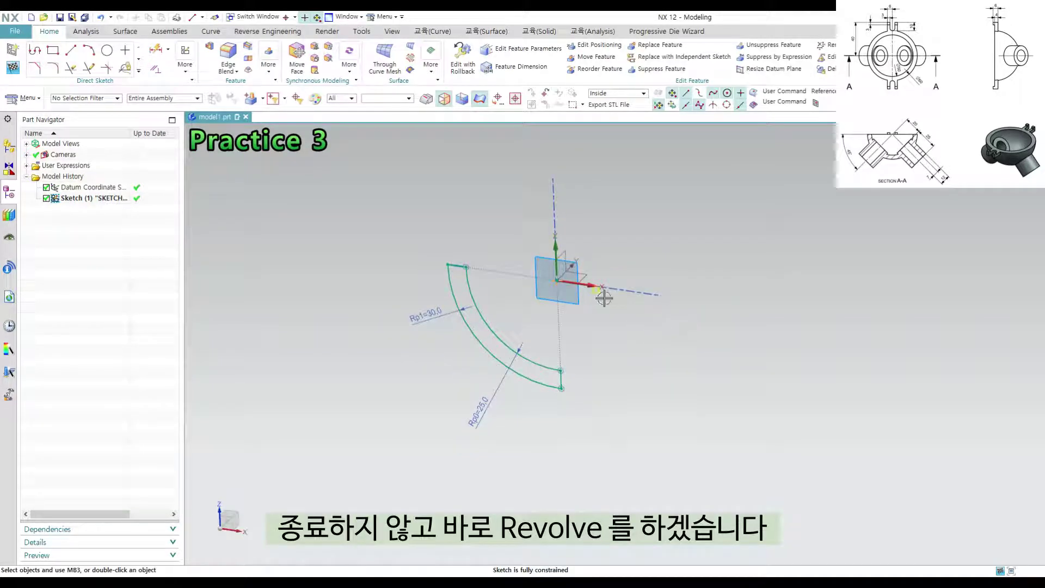
right_click(653, 244, "ctrl+shift")
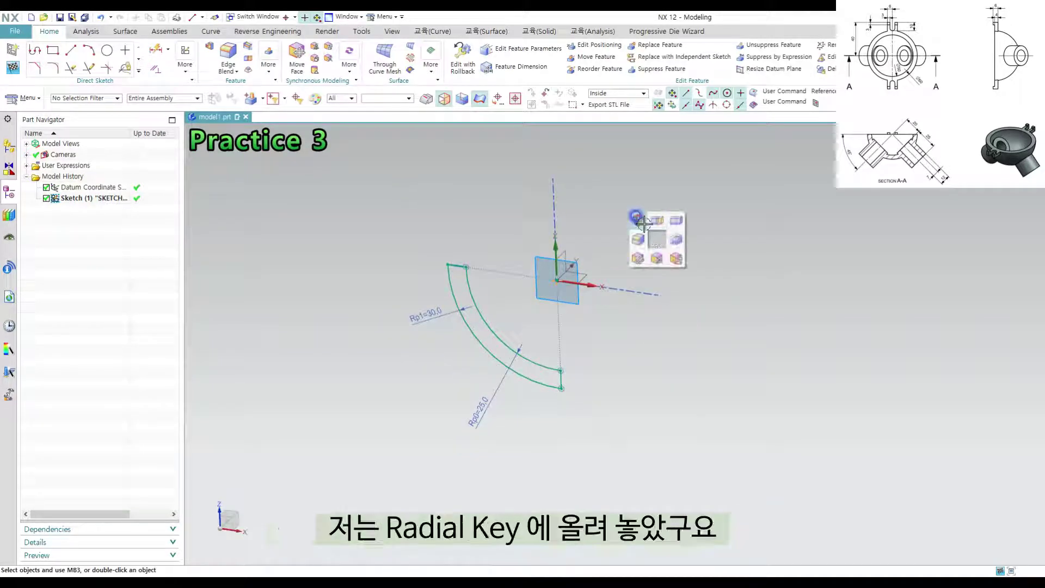
left_click(638, 219)
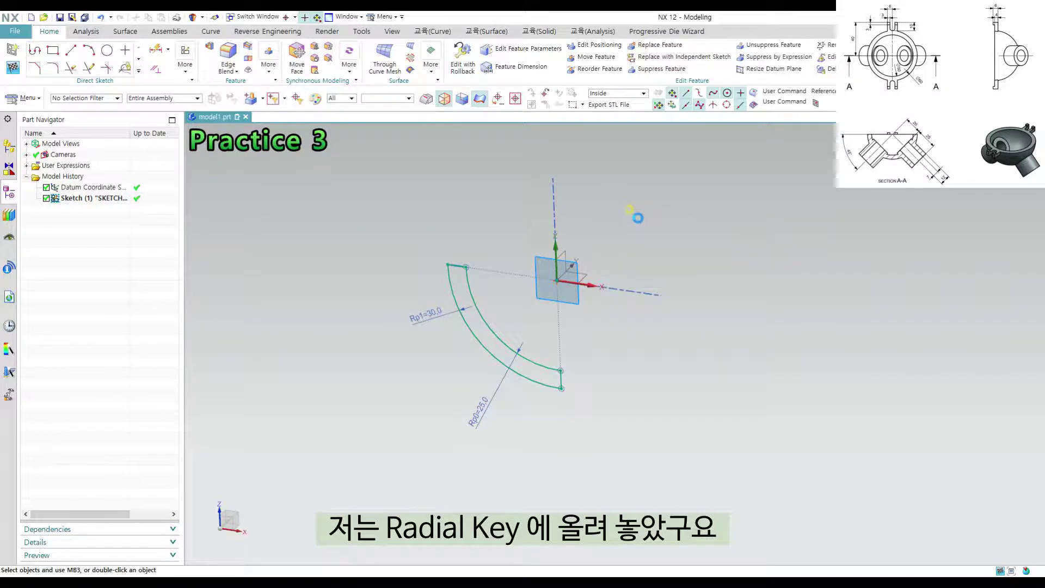
left_click(843, 286)
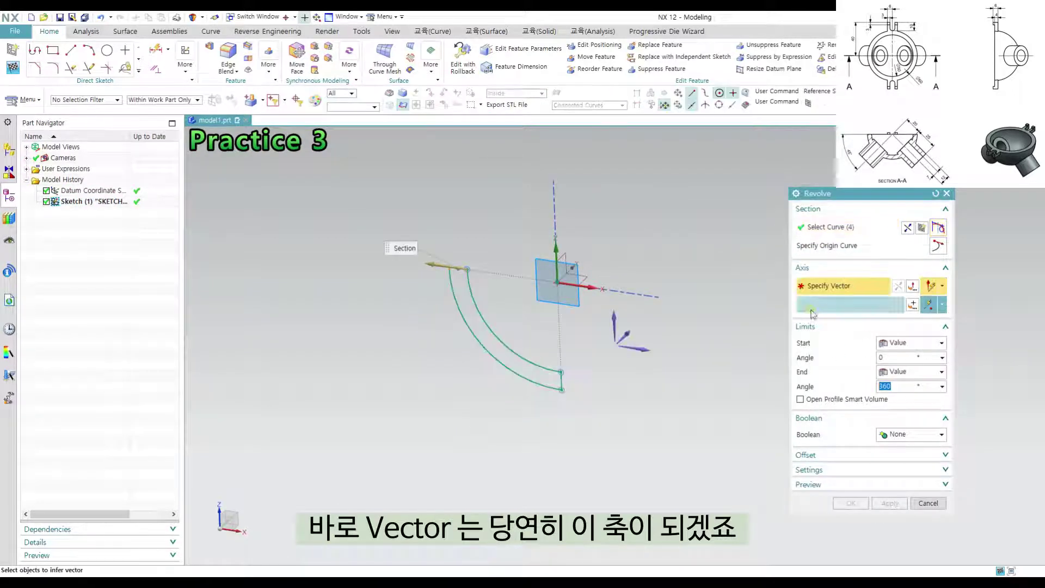
left_click(555, 242)
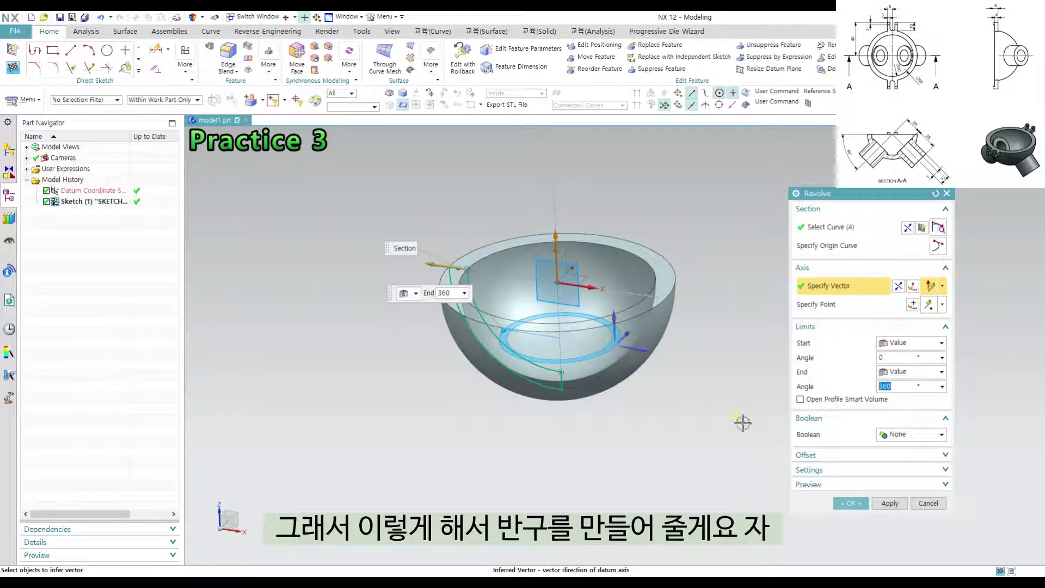
left_click(856, 502)
middle_click_drag(696, 348, 734, 348)
key("ctrl+alt+f")
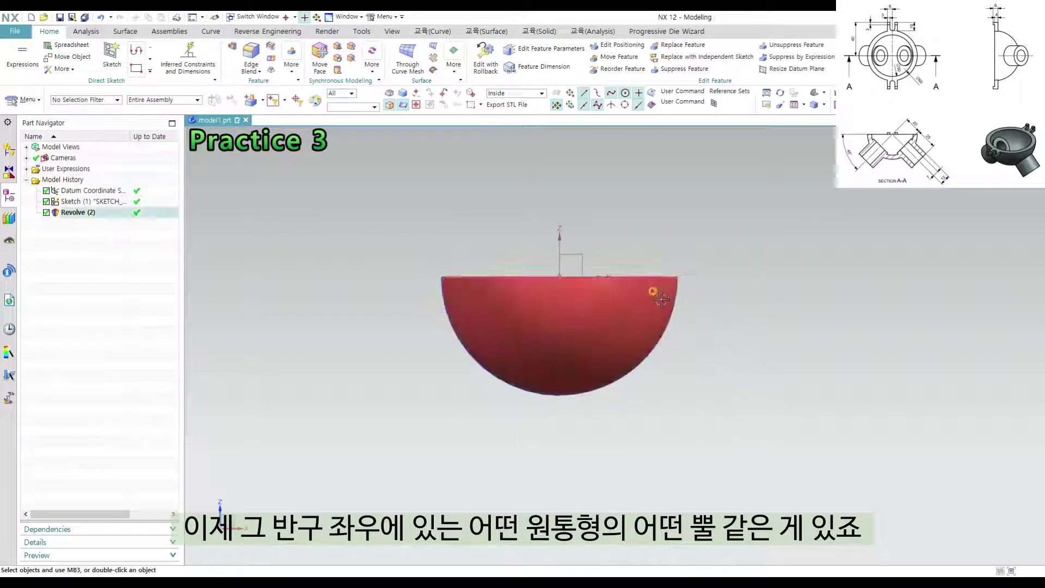